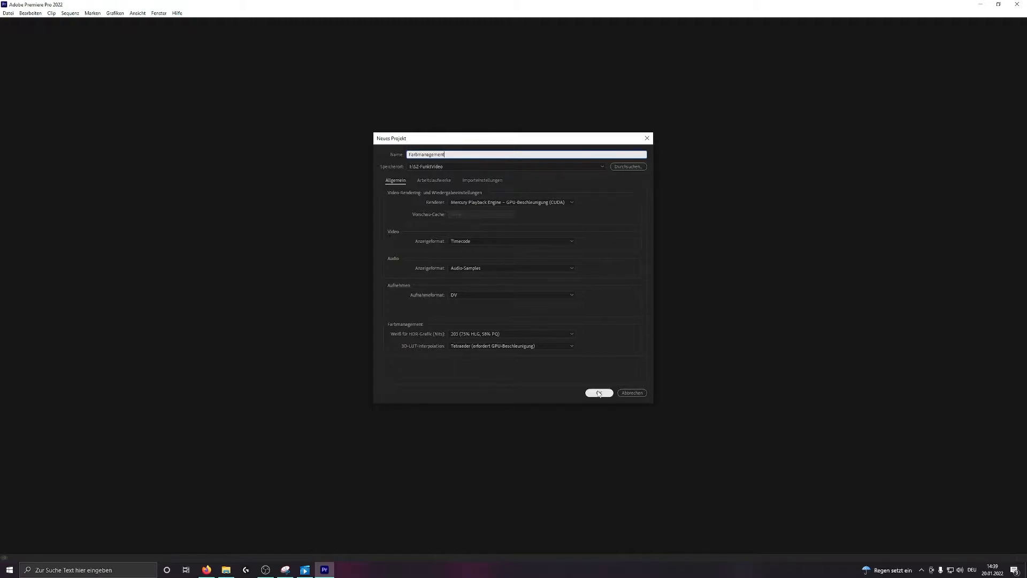
Create the project "Farbmanagement" and add MeerFootage.mp4 to the empty timeline as a new sequence
{"action": "left_click", "coordinate": [600, 393]}
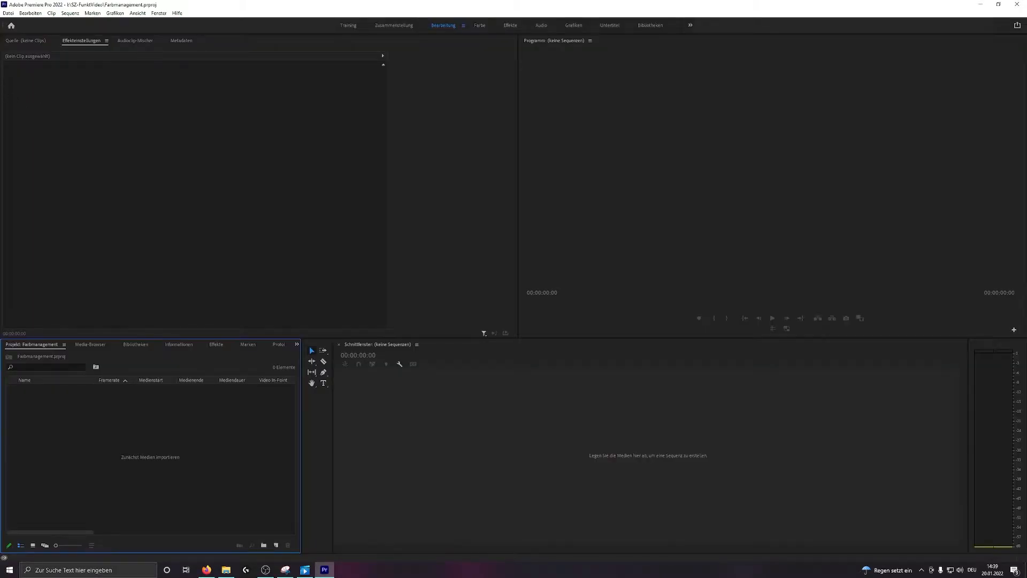
{"action": "left_click_drag", "start_coordinate": [21, 300], "coordinate": [507, 506]}
{"action": "left_click", "coordinate": [501, 448]}
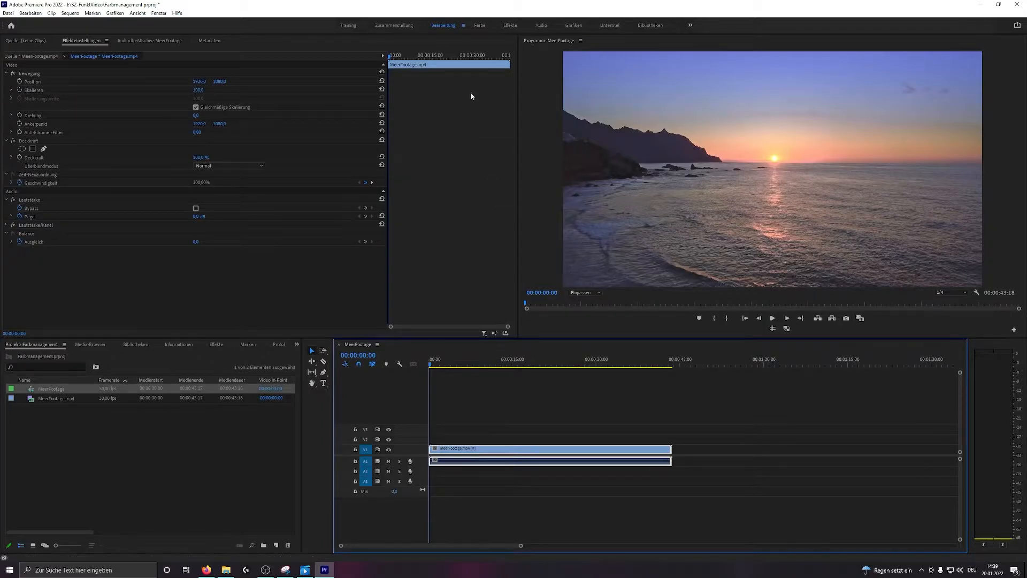
Select the MeerFootage clip in the sequence and switch to the Farbe workspace
{"action": "left_click", "coordinate": [474, 470]}
{"action": "left_click", "coordinate": [474, 451]}
{"action": "left_click", "coordinate": [478, 480]}
{"action": "left_click", "coordinate": [482, 452]}
{"action": "left_click", "coordinate": [479, 26]}
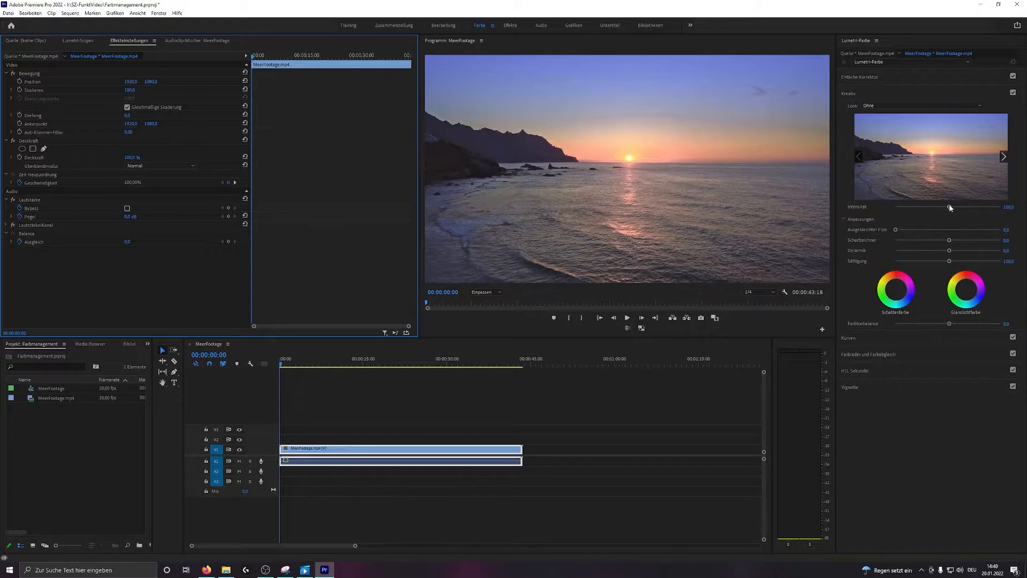
In Kreativ, set Intensität to about 117, the faded film effect to about 20, Scharfzeichner to about -5, Dynamik to about 48 and Sättigung to about 96
{"action": "left_click_drag", "start_coordinate": [950, 208], "coordinate": [957, 207]}
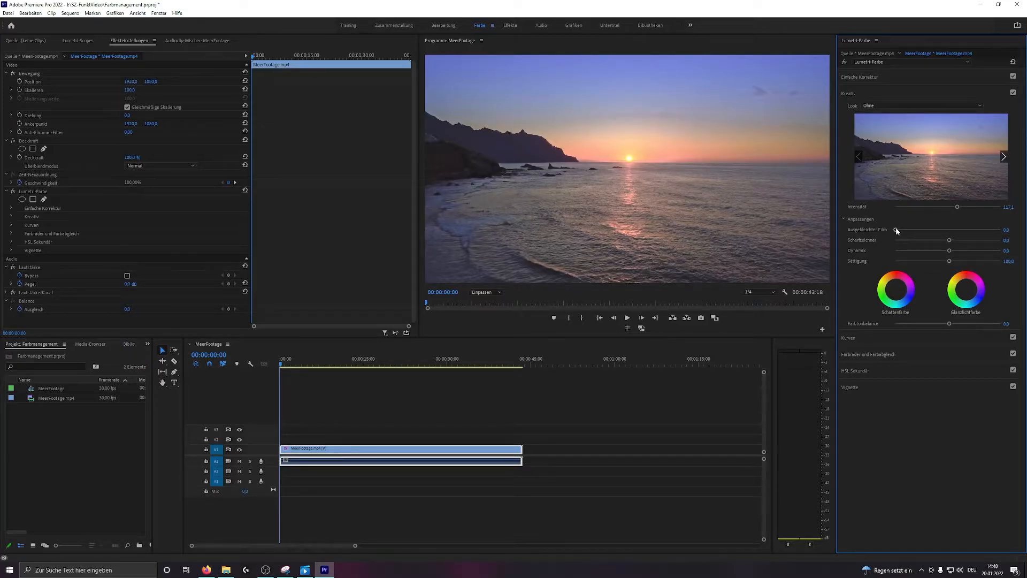
{"action": "left_click_drag", "start_coordinate": [897, 231], "coordinate": [917, 230]}
{"action": "left_click_drag", "start_coordinate": [949, 241], "coordinate": [945, 242]}
{"action": "left_click_drag", "start_coordinate": [950, 251], "coordinate": [974, 253]}
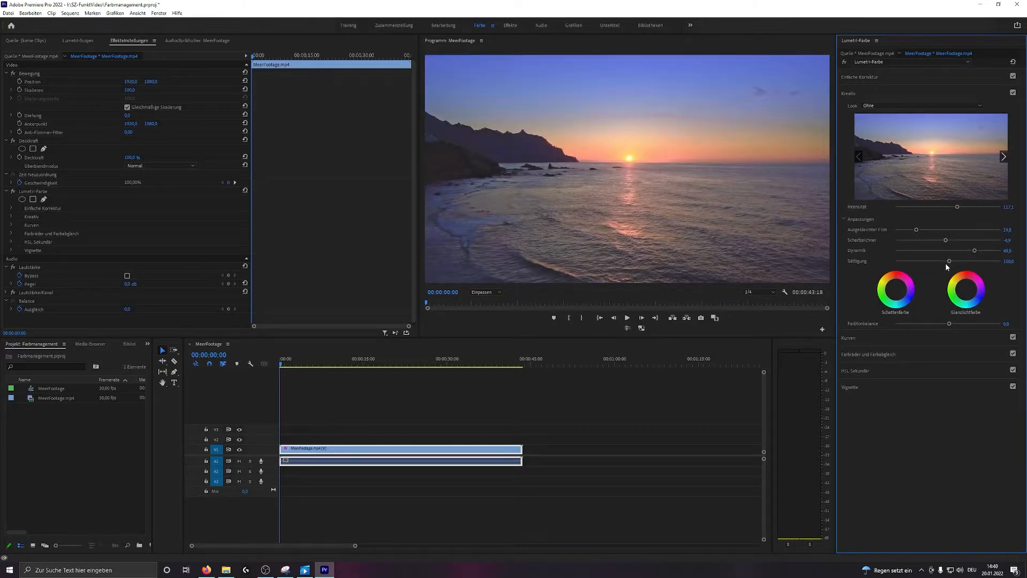
{"action": "left_click_drag", "start_coordinate": [949, 261], "coordinate": [947, 261]}
Set playback resolution to Voll and refine the Kreativ values to Intensität about 140, Dynamik about 44 and Sättigung about 102
{"action": "left_click", "coordinate": [766, 291]}
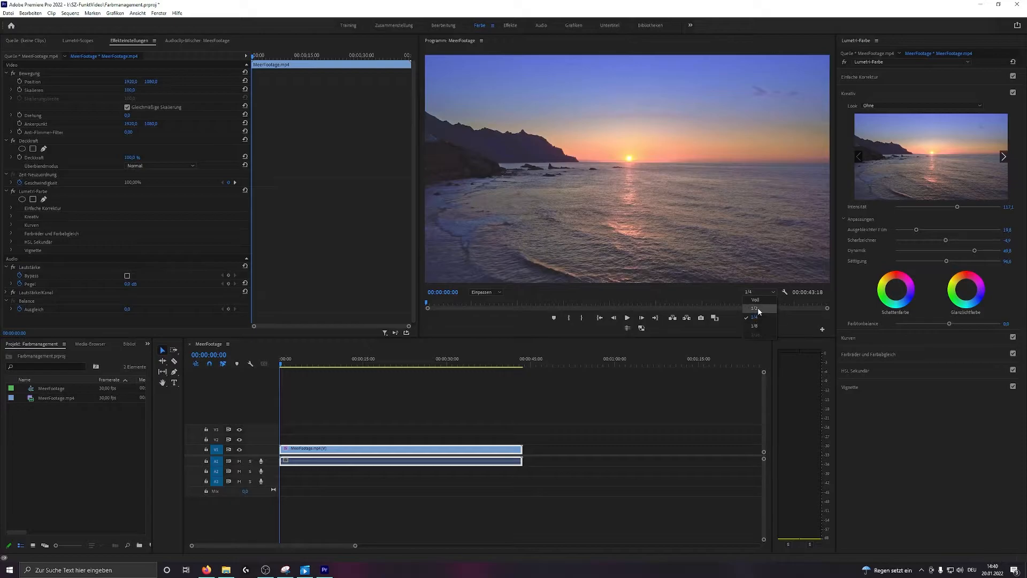
{"action": "left_click", "coordinate": [757, 299]}
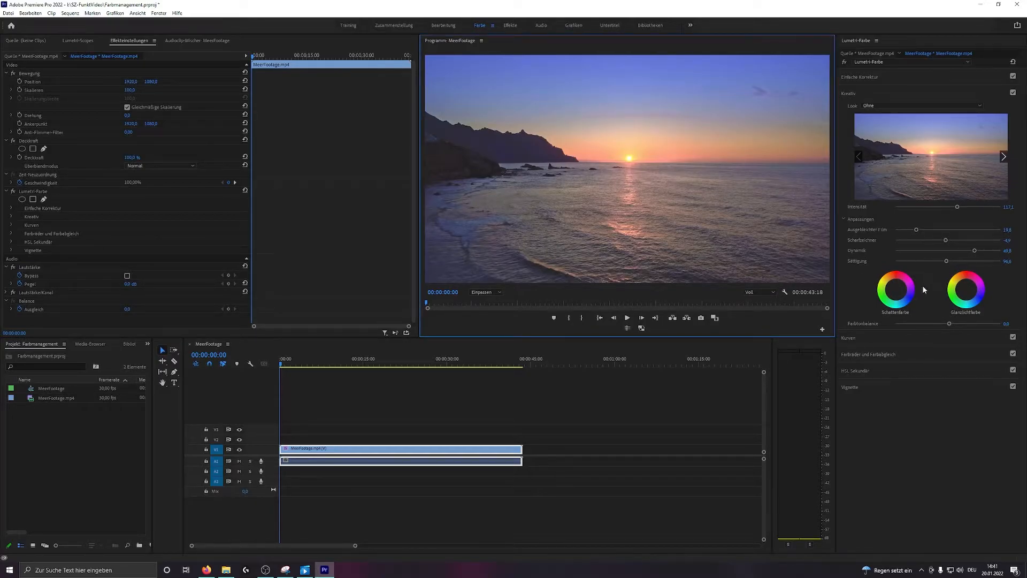
{"action": "left_click_drag", "start_coordinate": [945, 260], "coordinate": [972, 253]}
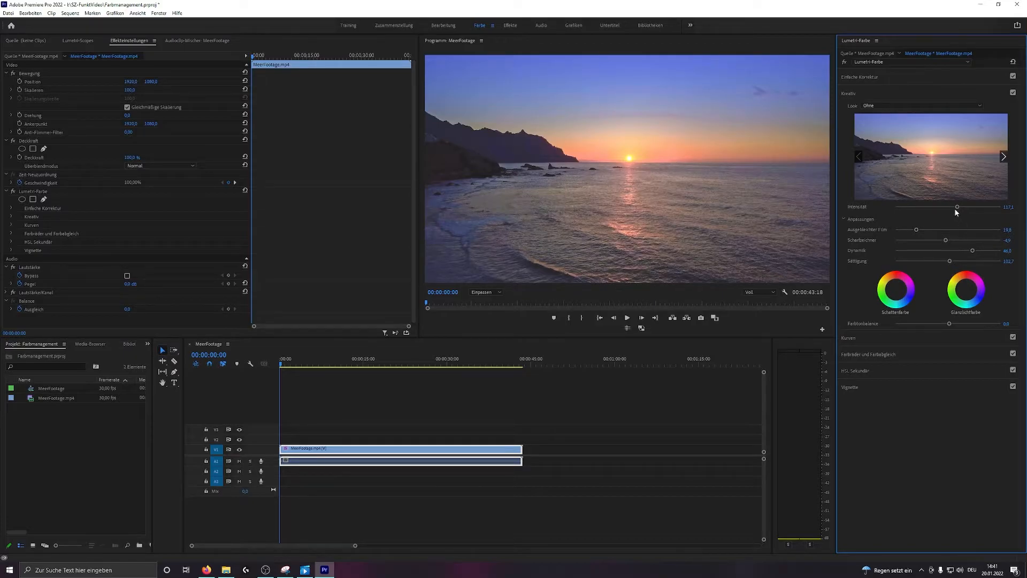
{"action": "left_click_drag", "start_coordinate": [958, 209], "coordinate": [970, 208]}
{"action": "left_click", "coordinate": [905, 400]}
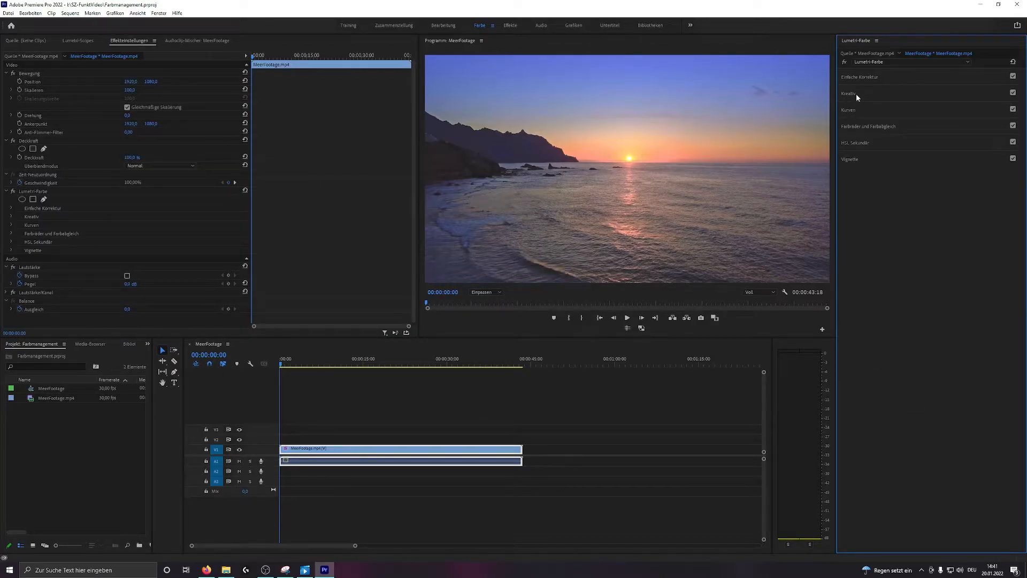
Slightly raise the Schatten, Mitteltöne and Glanzlichter levels in Farbräder und Farbabgleich
{"action": "left_click", "coordinate": [853, 126]}
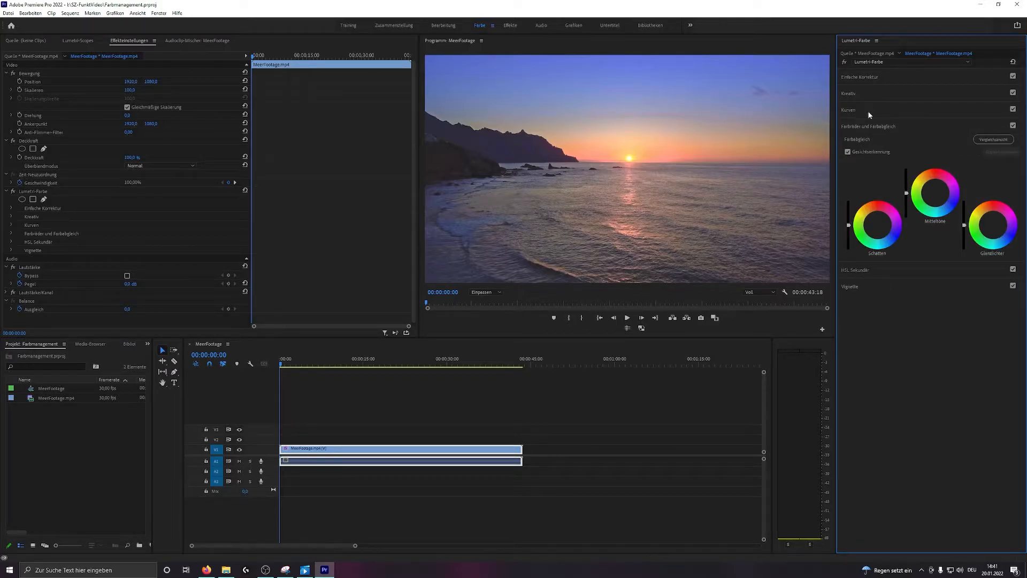
{"action": "left_click", "coordinate": [858, 126]}
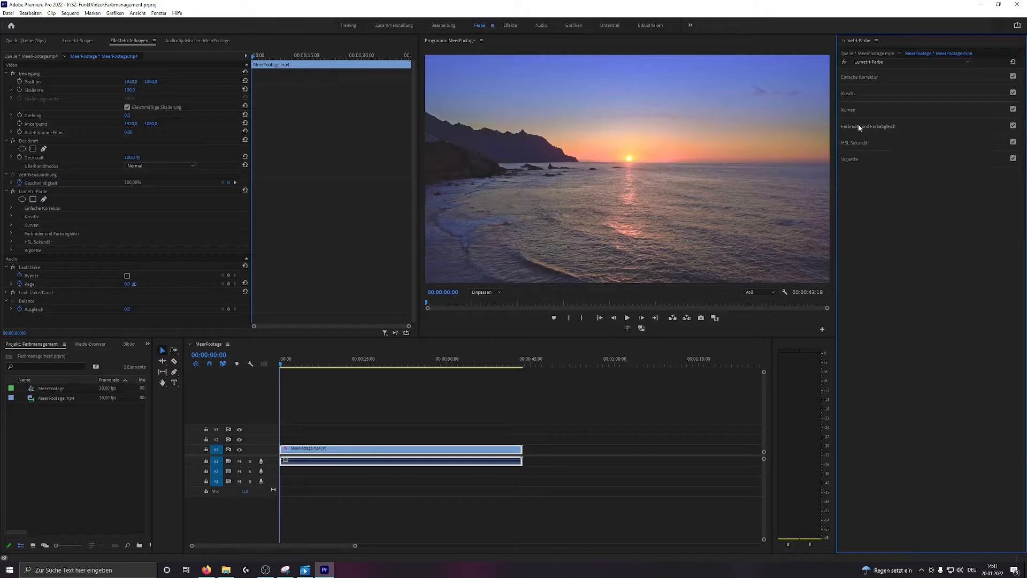
{"action": "left_click", "coordinate": [861, 126]}
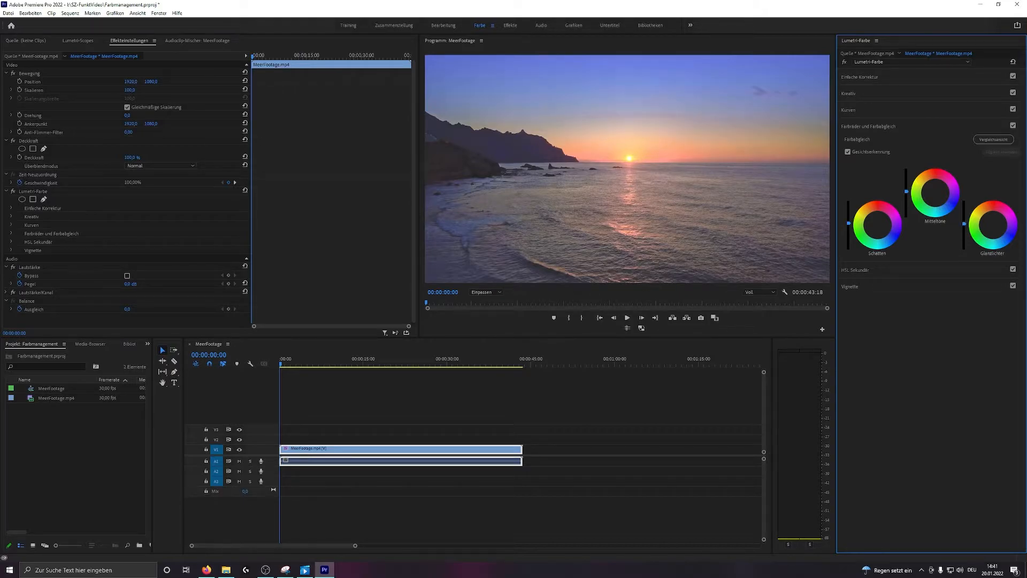
Add a subtle dark Vignette with Stärke about -0,3 and fine-tune its remaining shape settings
{"action": "left_click", "coordinate": [913, 287]}
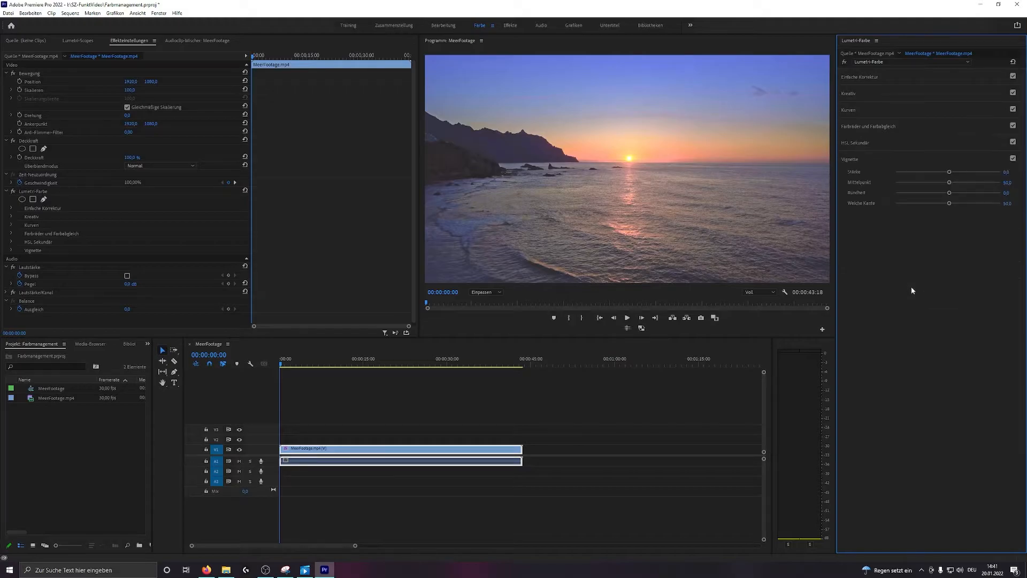
{"action": "left_click", "coordinate": [849, 160]}
{"action": "left_click", "coordinate": [848, 159]}
{"action": "mouse_move", "coordinate": [950, 173]}
{"action": "left_mouse_down"}
{"action": "mouse_move", "coordinate": [1011, 159]}
{"action": "mouse_move", "coordinate": [888, 164]}
{"action": "mouse_move", "coordinate": [946, 177]}
{"action": "left_mouse_up"}
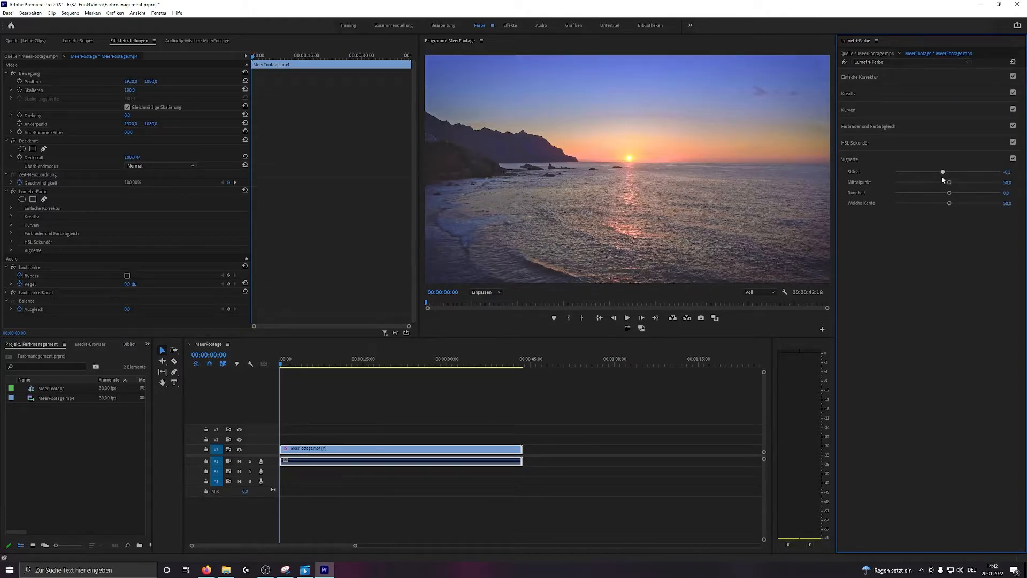
{"action": "left_click_drag", "start_coordinate": [951, 183], "coordinate": [956, 204]}
Apply the CineSpace2383sRGB6bit look to the clip in Kreativ and reduce its Intensität to about 46
{"action": "left_click", "coordinate": [871, 143]}
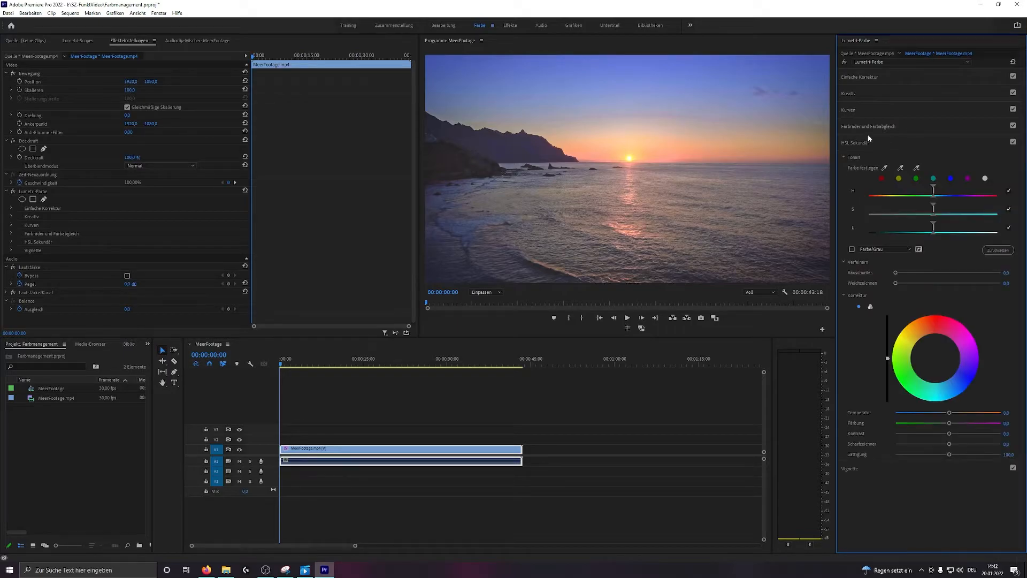
{"action": "left_click", "coordinate": [850, 94]}
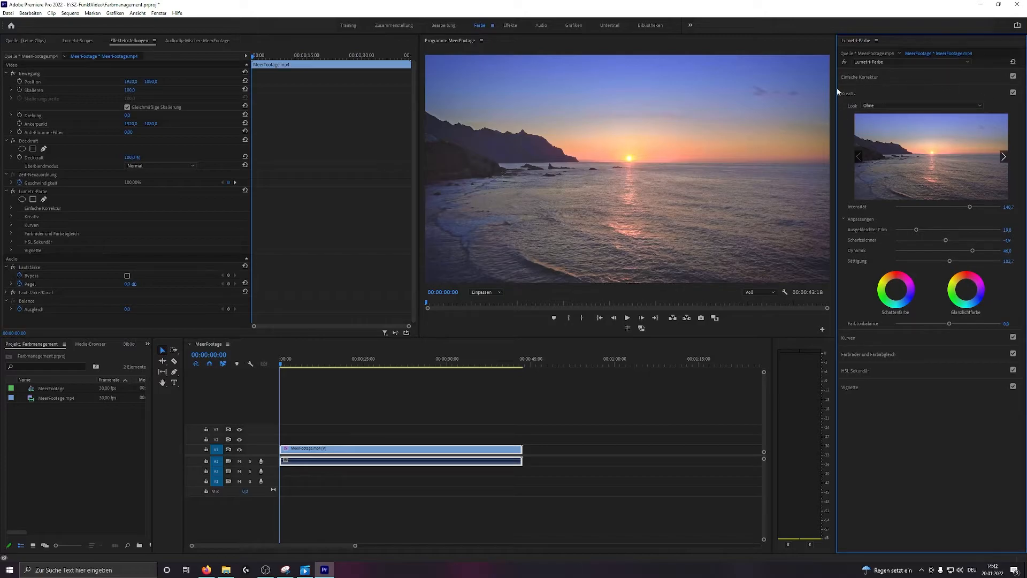
{"action": "left_click", "coordinate": [881, 105]}
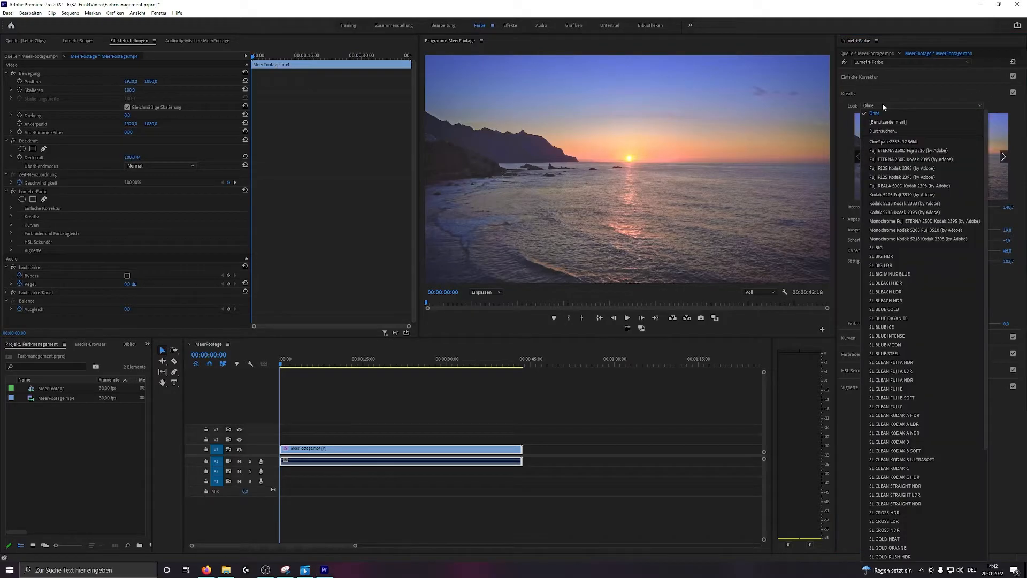
{"action": "left_click", "coordinate": [878, 142]}
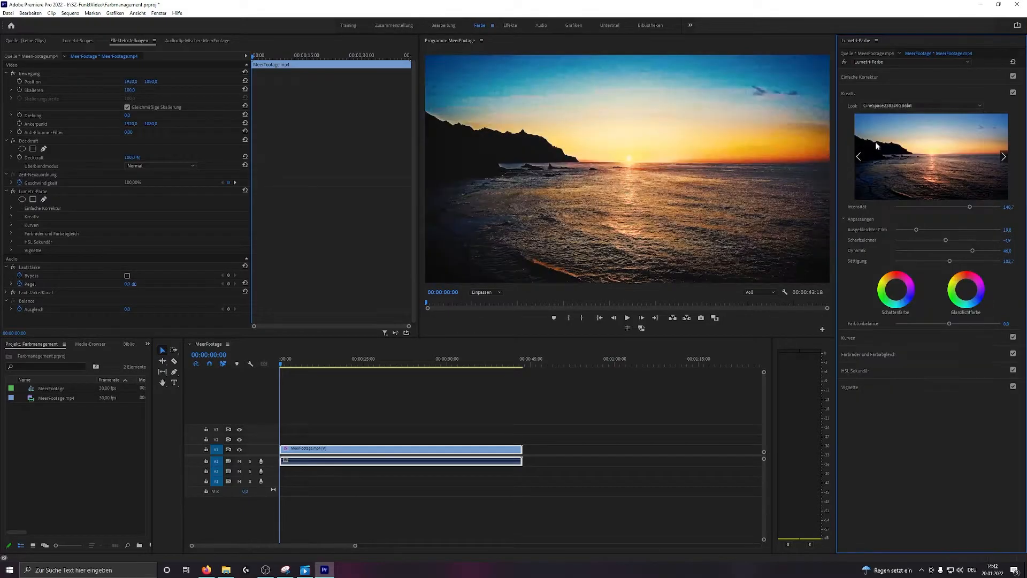
{"action": "left_click_drag", "start_coordinate": [970, 207], "coordinate": [920, 207]}
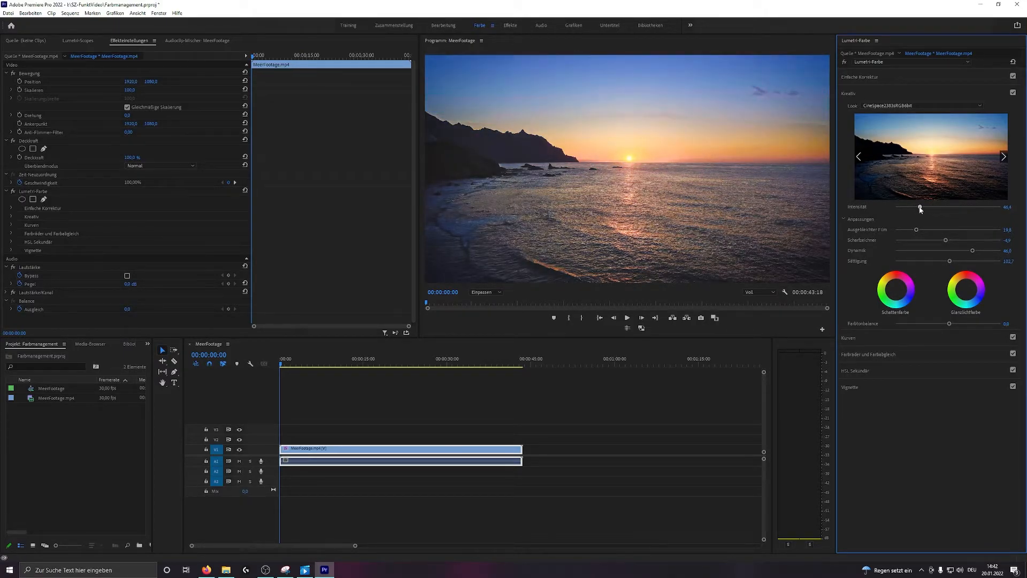
Browse the previews of the Fuji and Kodak looks to compare them with the applied look
{"action": "left_click", "coordinate": [1003, 156]}
{"action": "left_click", "coordinate": [1003, 155]}
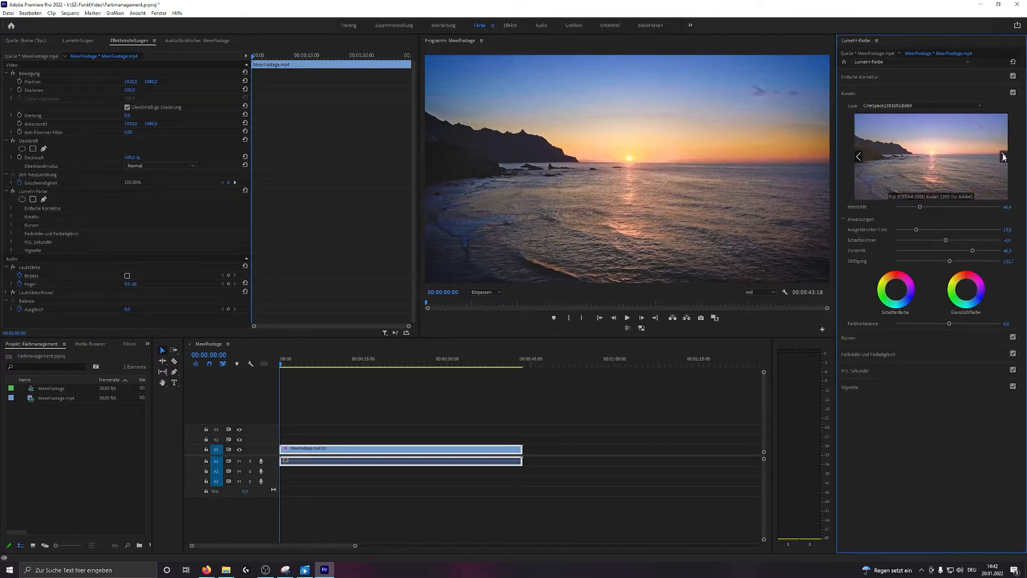
{"action": "left_click", "coordinate": [1003, 156]}
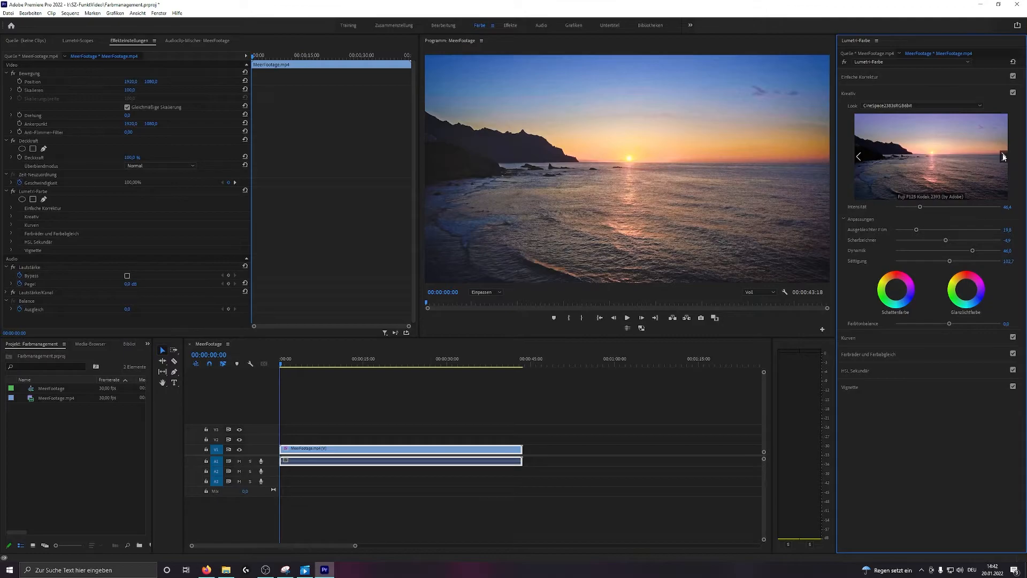
{"action": "left_click", "coordinate": [1003, 156]}
{"action": "left_click", "coordinate": [1003, 156]}
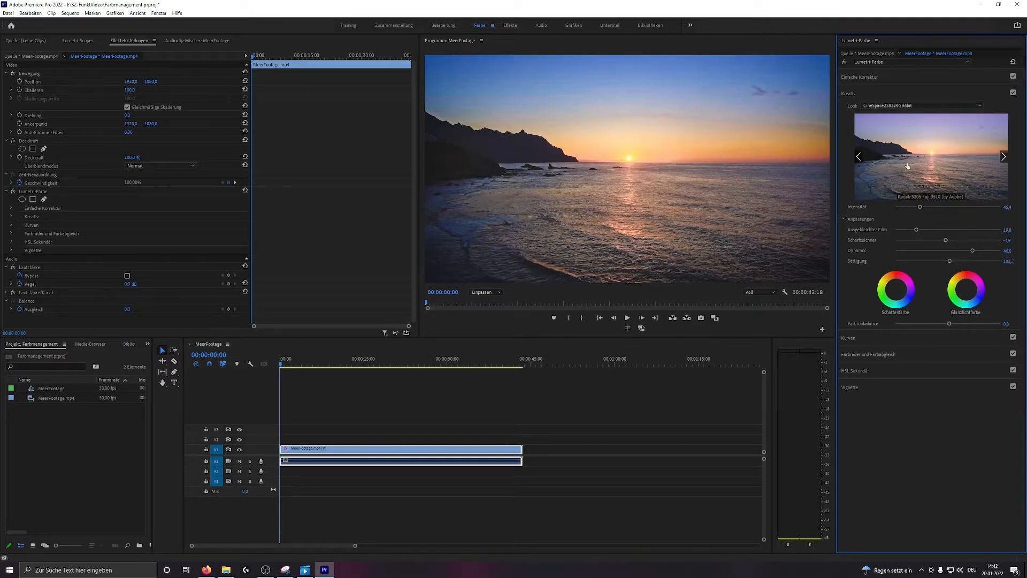
{"action": "left_click", "coordinate": [859, 157]}
{"action": "left_click", "coordinate": [860, 157]}
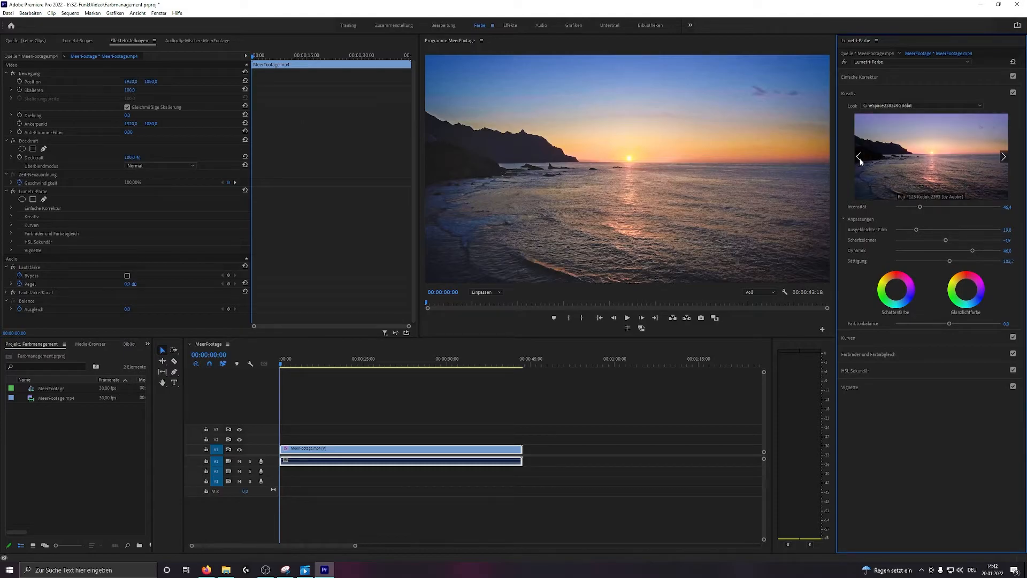
Raise the look's Intensität to about 64, fine-tune the Farbtonbalance slightly and save the project
{"action": "left_click_drag", "start_coordinate": [922, 208], "coordinate": [929, 206]}
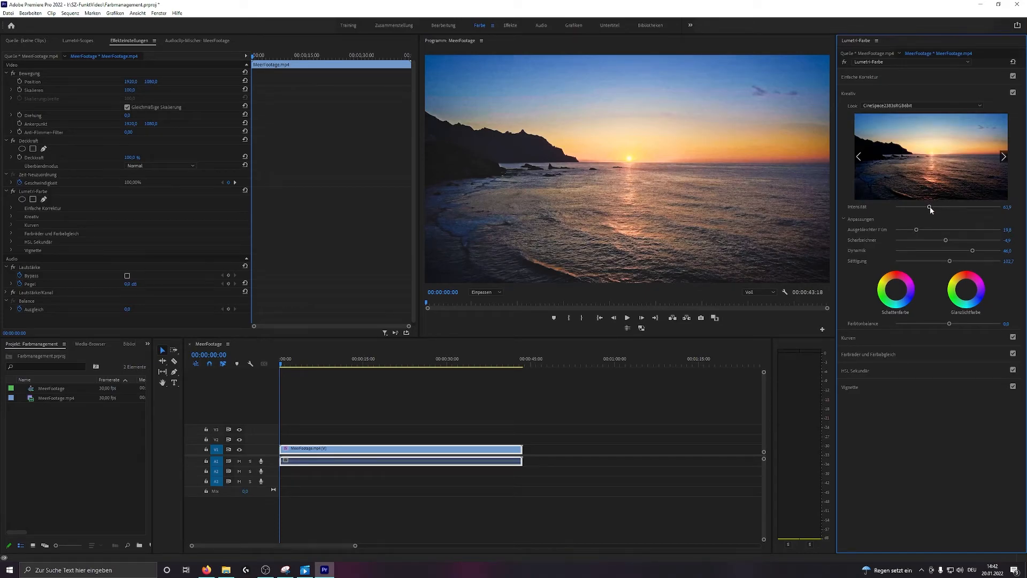
{"action": "mouse_move", "coordinate": [952, 325]}
{"action": "left_mouse_down"}
{"action": "mouse_move", "coordinate": [934, 325]}
{"action": "mouse_move", "coordinate": [953, 323]}
{"action": "left_mouse_up"}
{"action": "key", "text": "ctrl+s"}
Return to the Bearbeitung workspace and open the media export settings for the MeerFootage sequence
{"action": "left_click", "coordinate": [443, 26]}
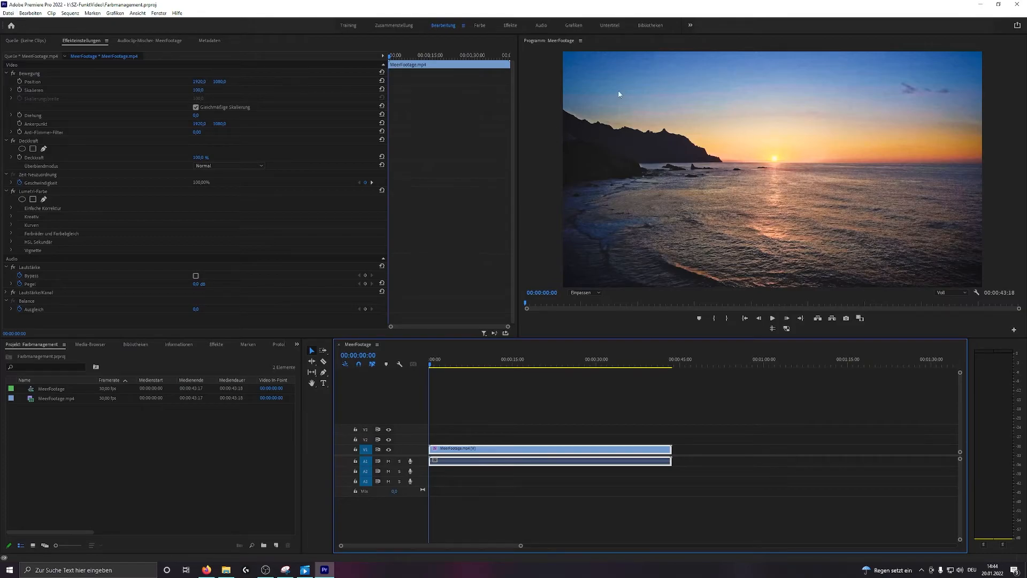
{"action": "left_click", "coordinate": [8, 12]}
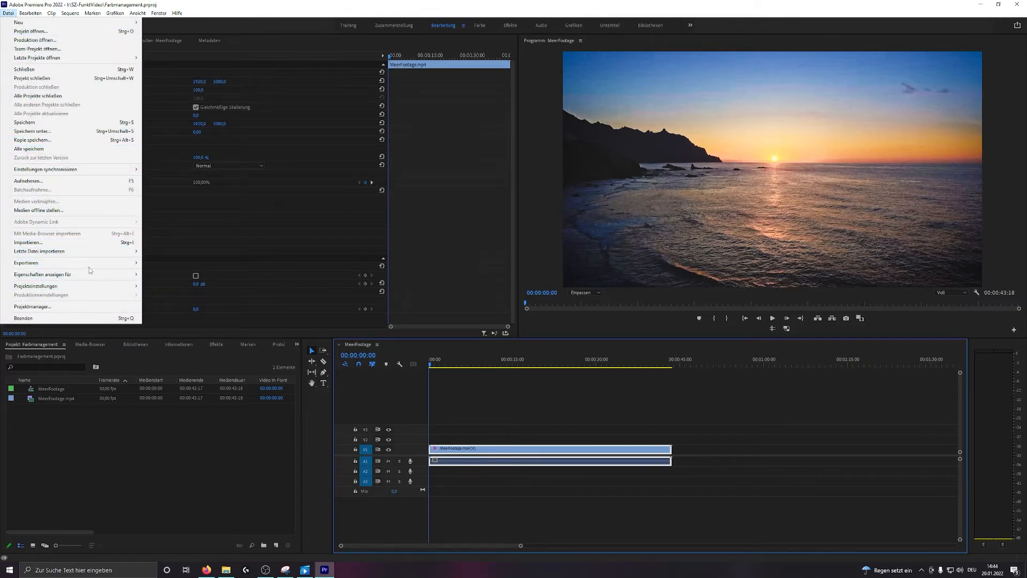
{"action": "mouse_move", "coordinate": [108, 267]}
{"action": "left_click", "coordinate": [176, 263]}
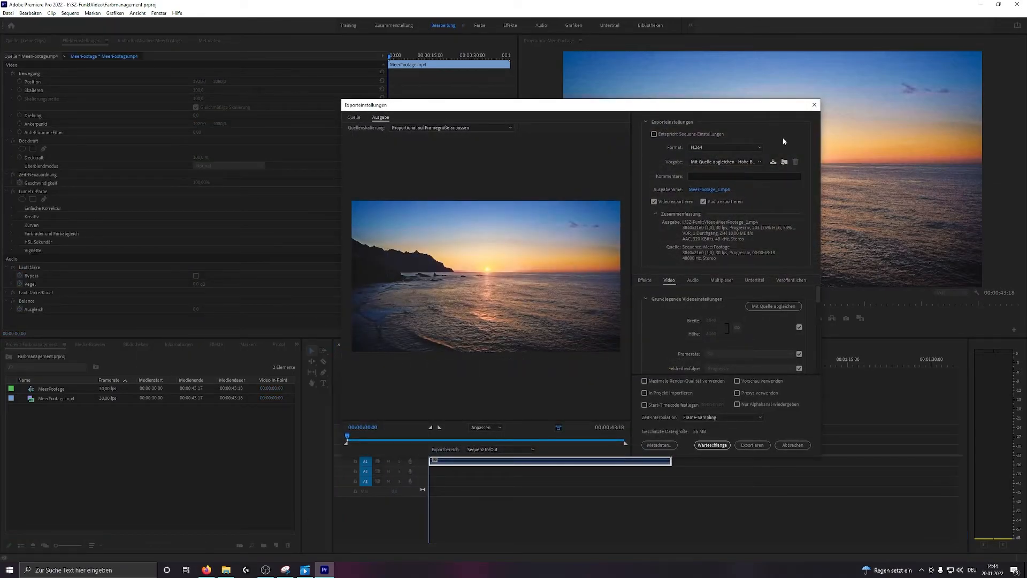
Keep the H.264 format, name the output Meer_Farbkorrigiert.mp4 and start the export
{"action": "left_click", "coordinate": [727, 145]}
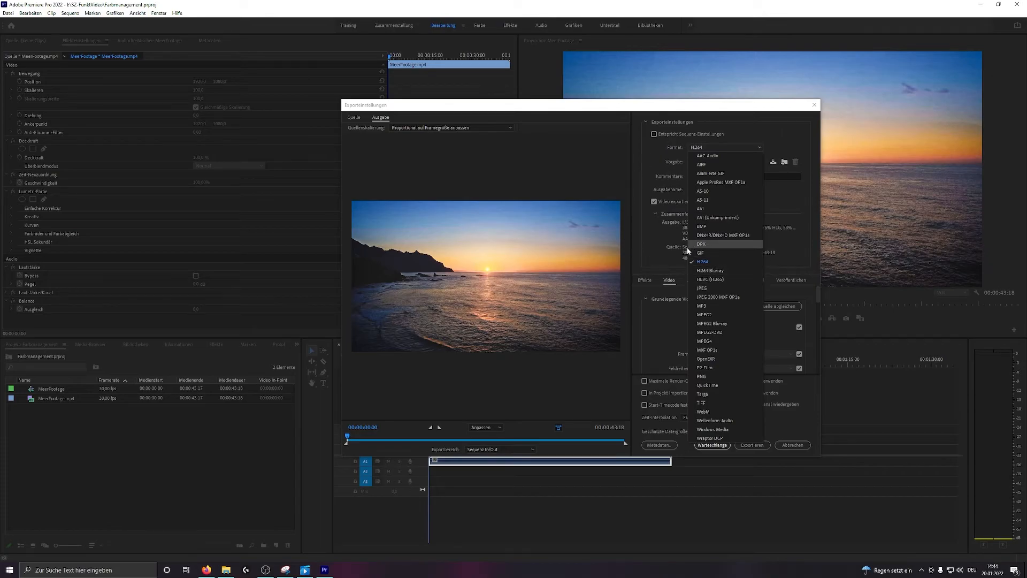
{"action": "left_click", "coordinate": [725, 148]}
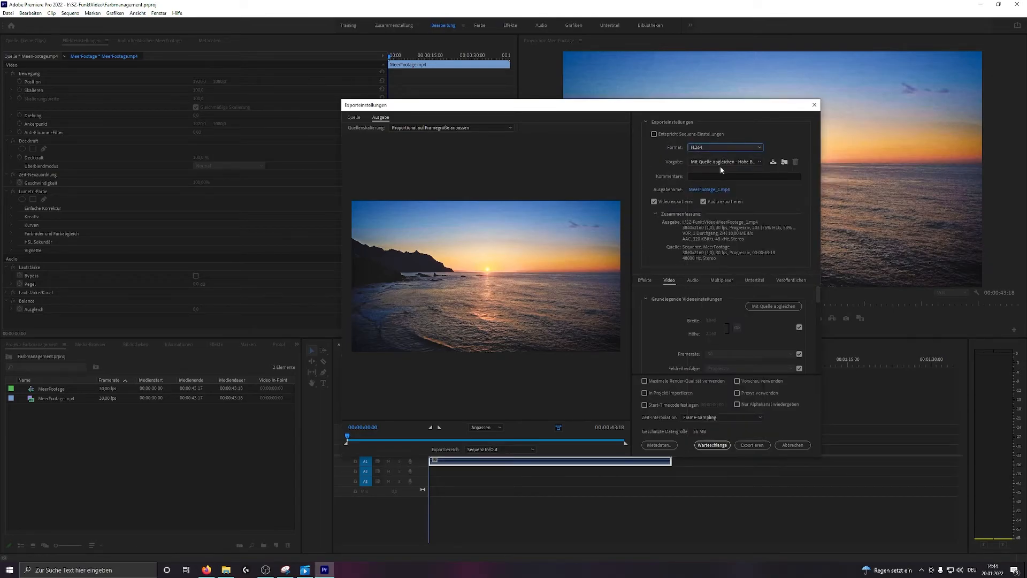
{"action": "left_click", "coordinate": [704, 191]}
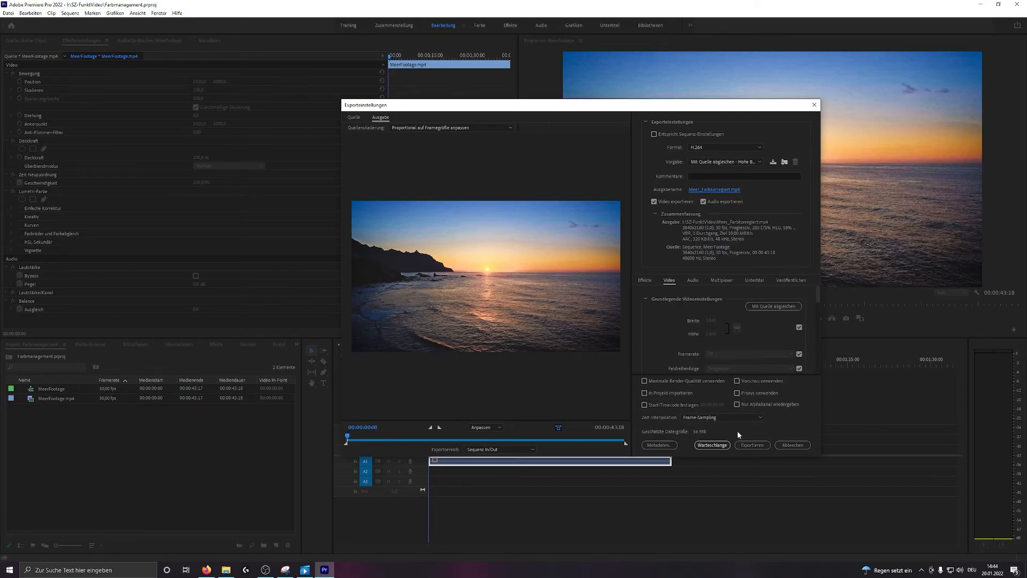
{"action": "left_click", "coordinate": [757, 445]}
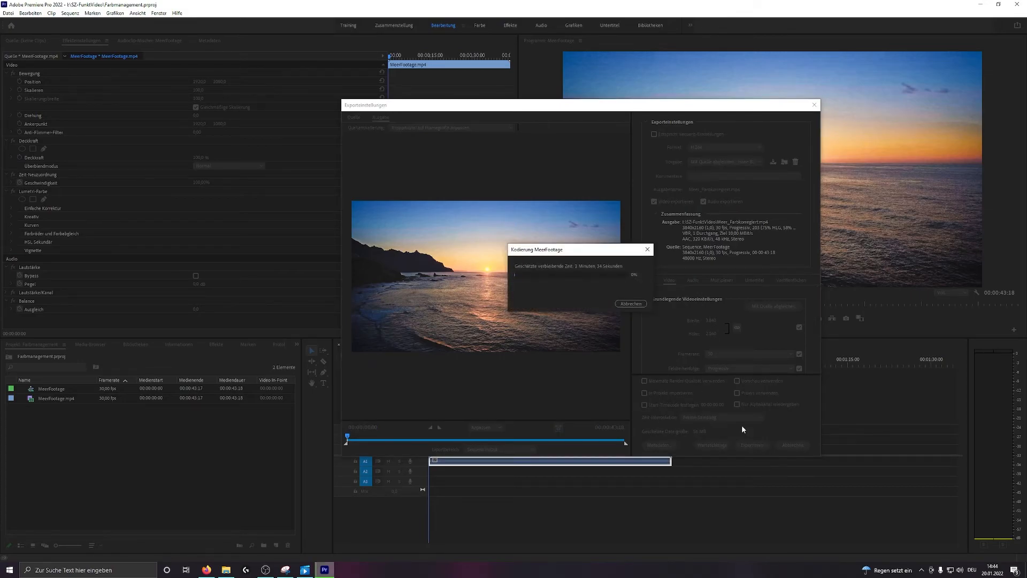